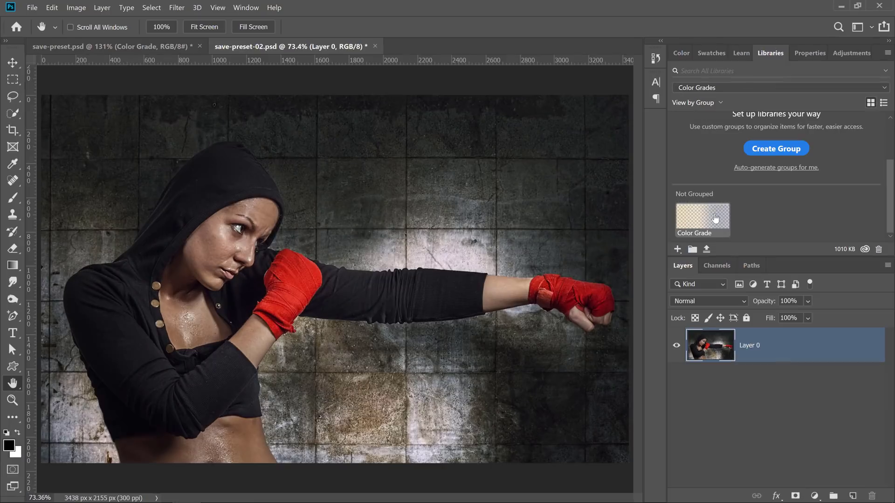
# - Add the library's Color Grade group to the boxer photo and expand it
pyautogui.moveTo(715, 219); pyautogui.dragTo(725, 328)
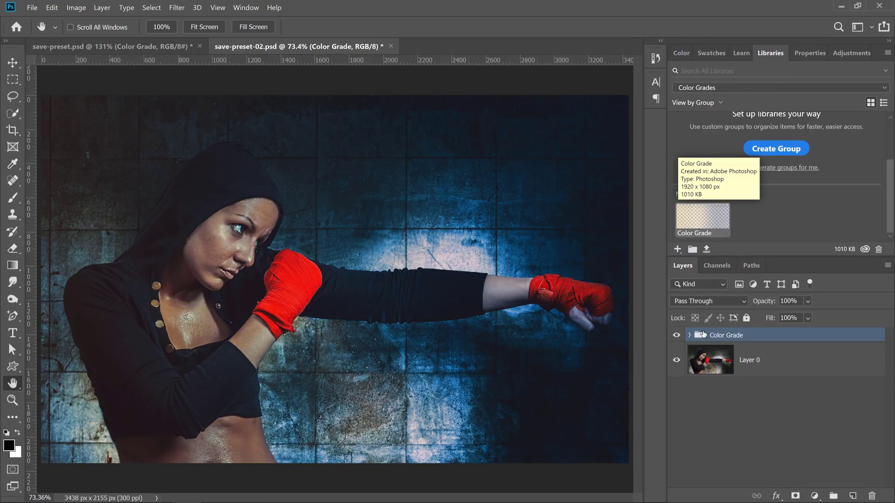
pyautogui.click(689, 335)
pyautogui.scroll(-3, 732, 368)
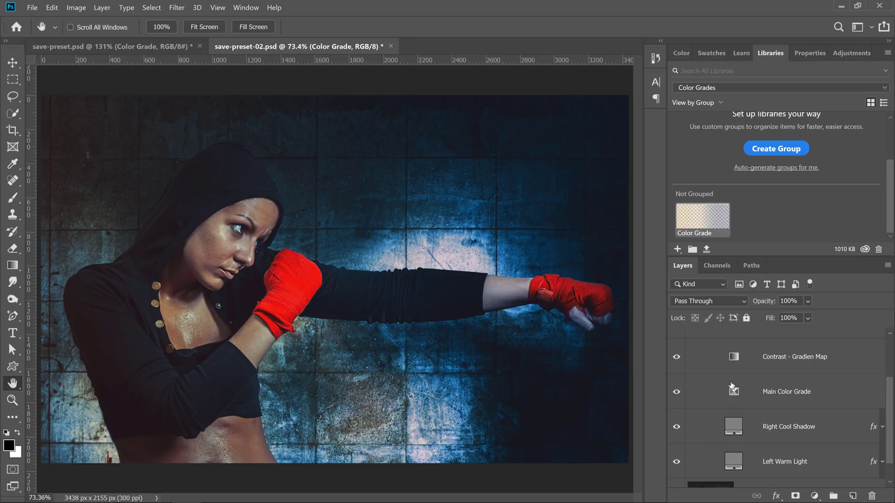
# - Set the Main Color Grade layer's Neutrals yellow to -17
pyautogui.click(733, 403)
pyautogui.doubleClick(734, 397)
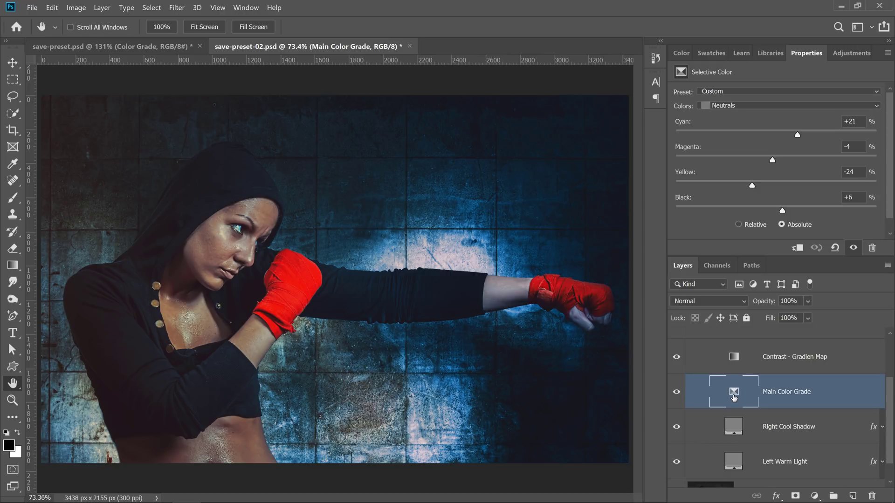
pyautogui.moveTo(752, 186); pyautogui.dragTo(759, 187)
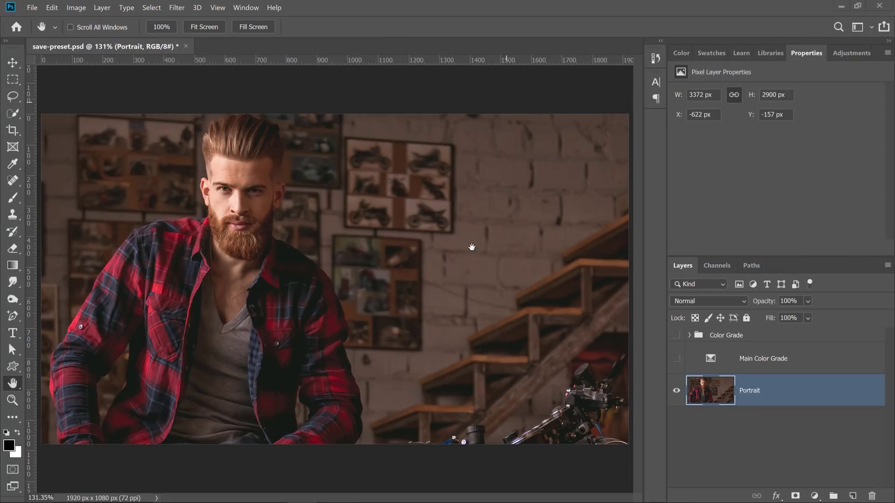
# - Make Main Color Grade visible on the portrait, toggling it off and on to compare
pyautogui.click(715, 364)
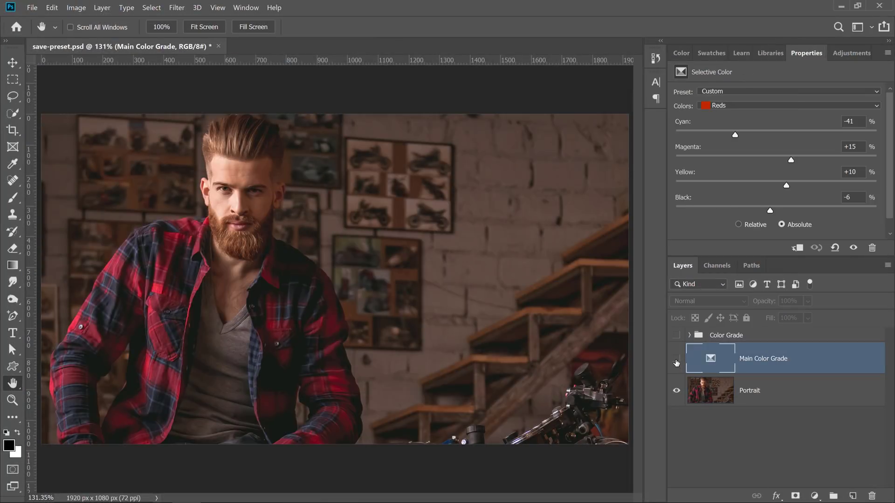
pyautogui.click(676, 359)
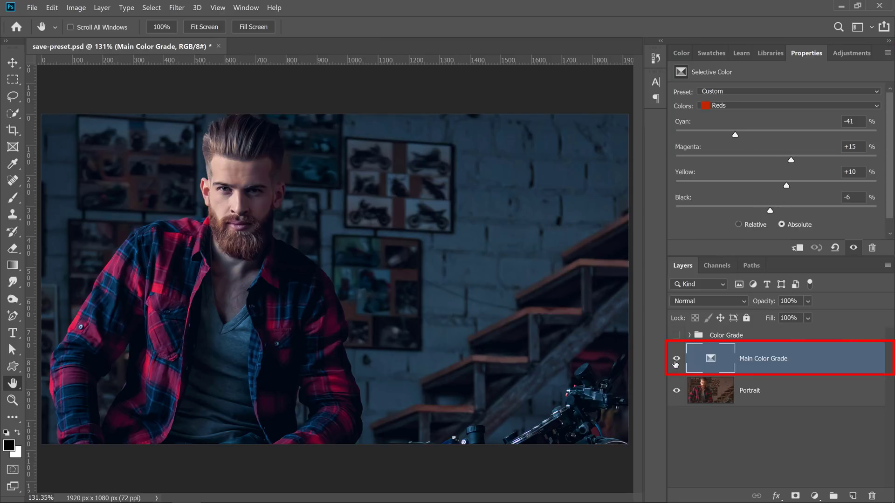
pyautogui.click(676, 366)
pyautogui.click(675, 364)
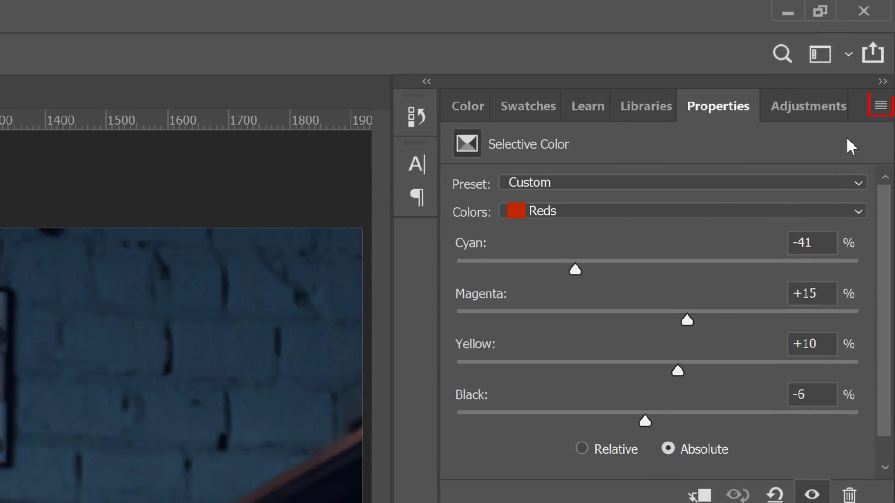
# - Save Main Color Grade's settings as the 'Color Grade' Selective Color preset, then delete the layer
pyautogui.click(880, 105)
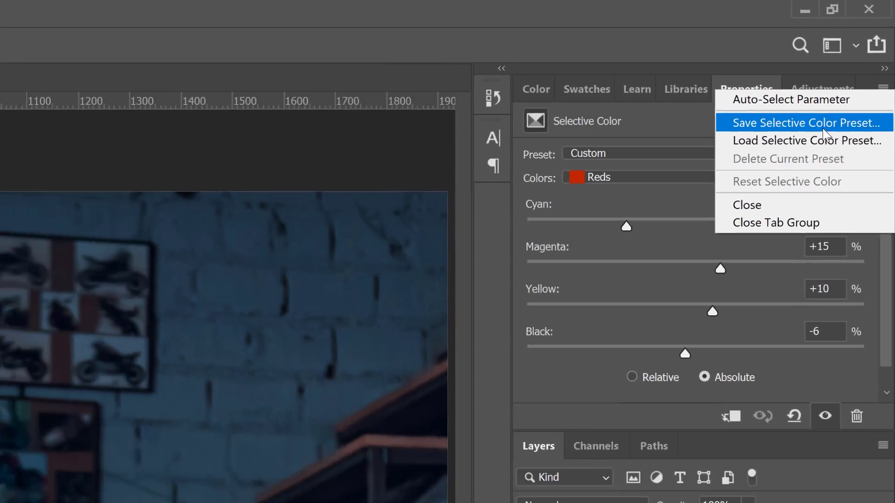
pyautogui.click(811, 149)
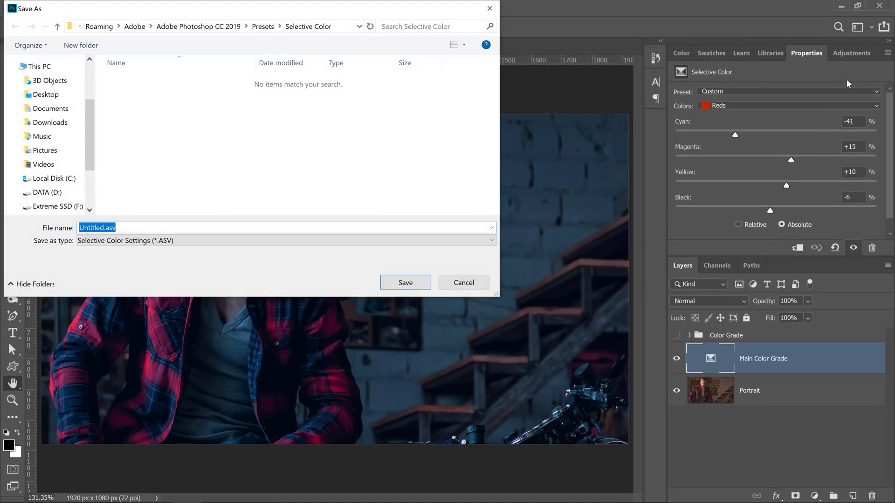
pyautogui.write('Color Grade')
pyautogui.press('Return')
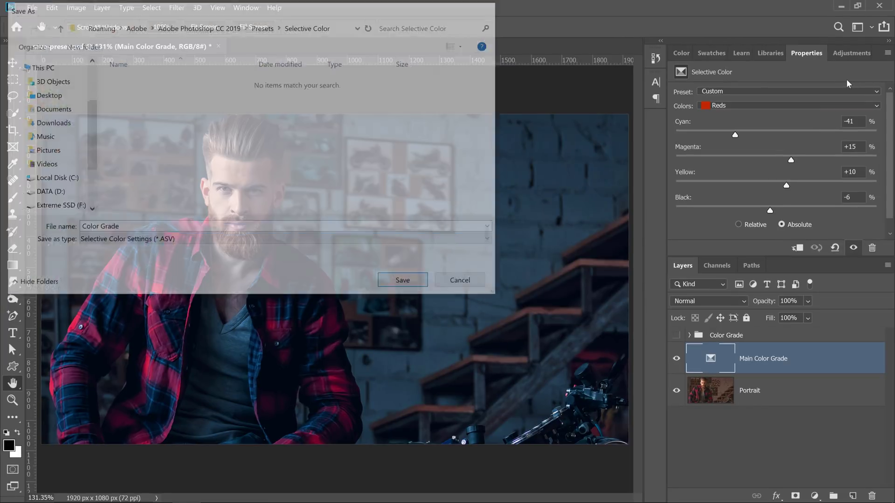
pyautogui.moveTo(713, 361); pyautogui.dragTo(870, 495)
# - Create a Selective Color adjustment and choose 'Color Grade' from its Preset list
pyautogui.click(815, 496)
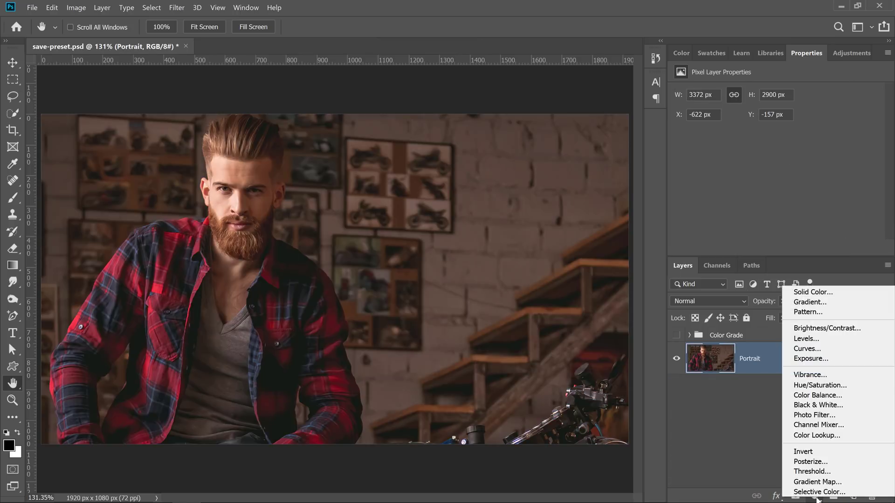
pyautogui.click(819, 495)
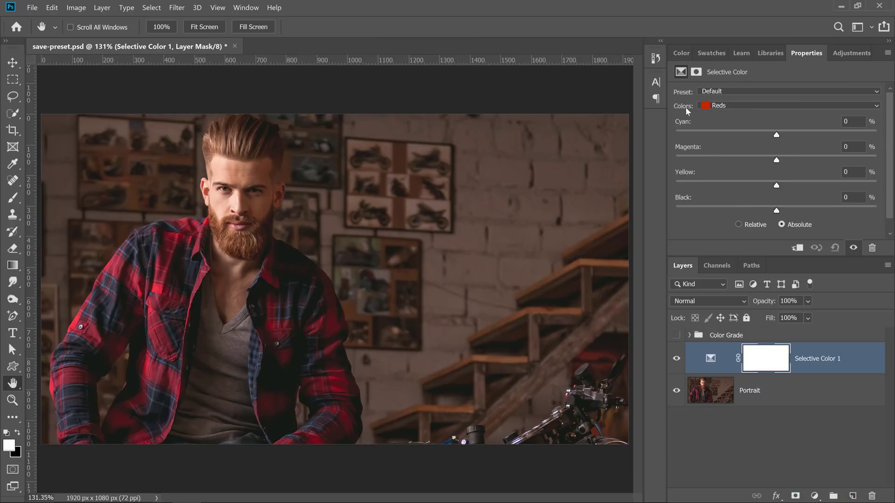
pyautogui.click(719, 91)
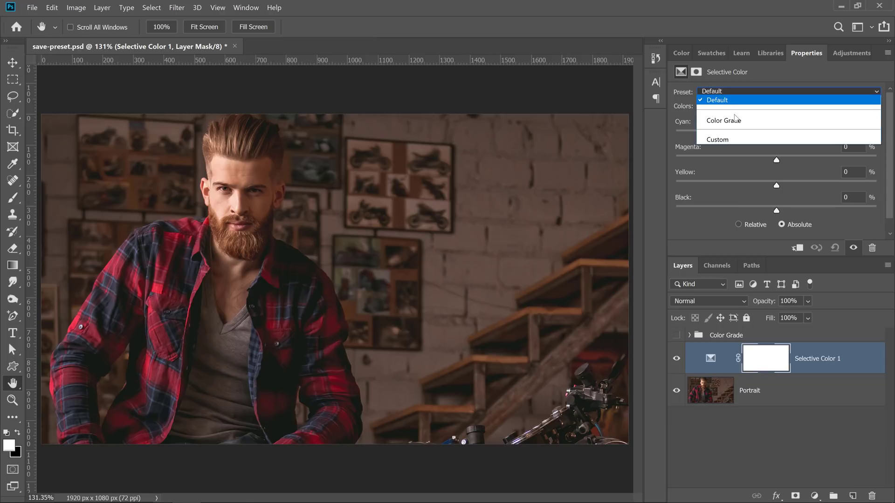
pyautogui.click(736, 120)
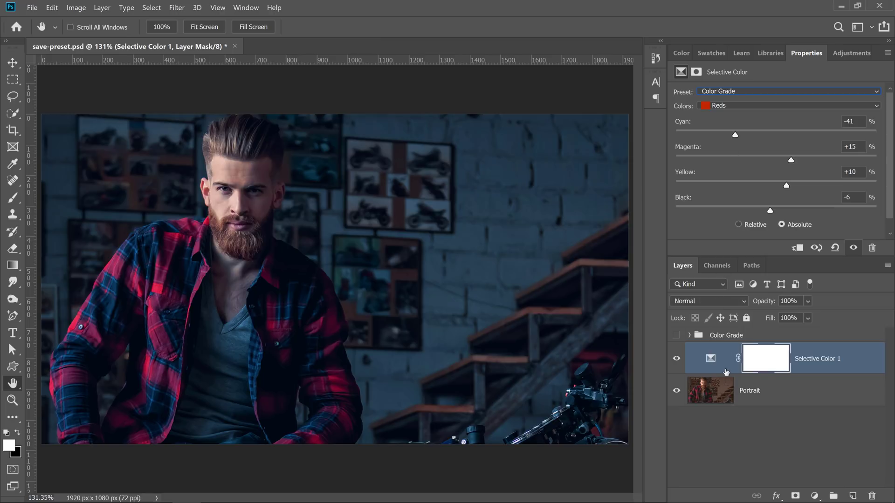
pyautogui.click(815, 495)
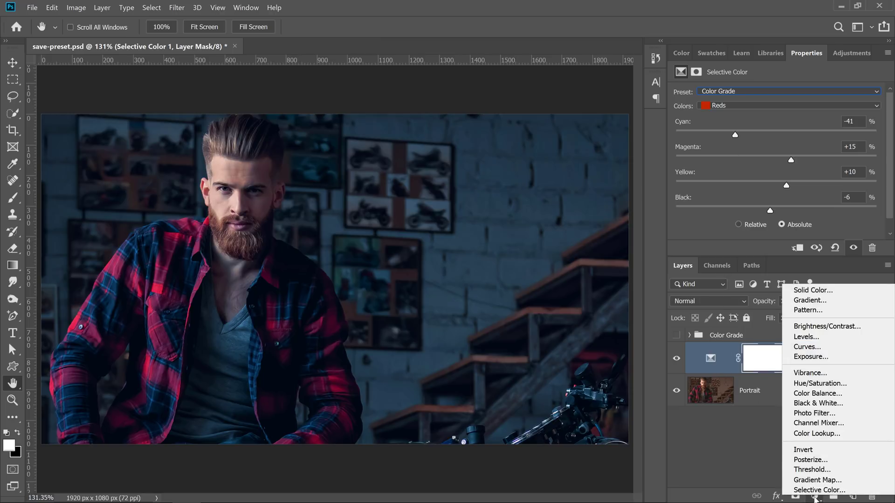
# - Hide Selective Color 1, show the Color Grade group, and expand then collapse the group
pyautogui.click(751, 486)
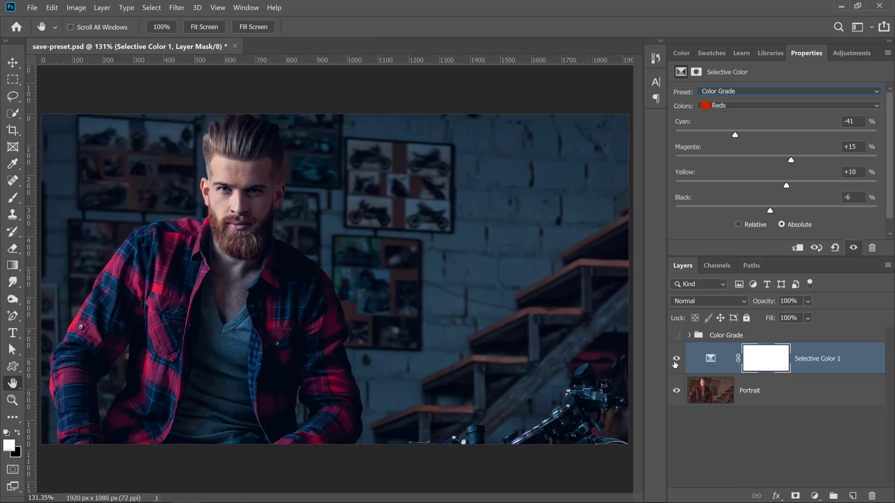
pyautogui.click(676, 358)
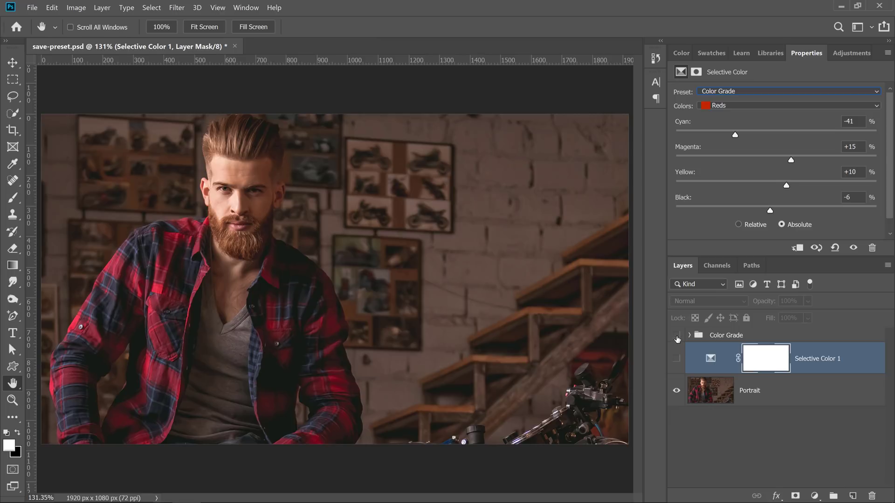
pyautogui.click(677, 337)
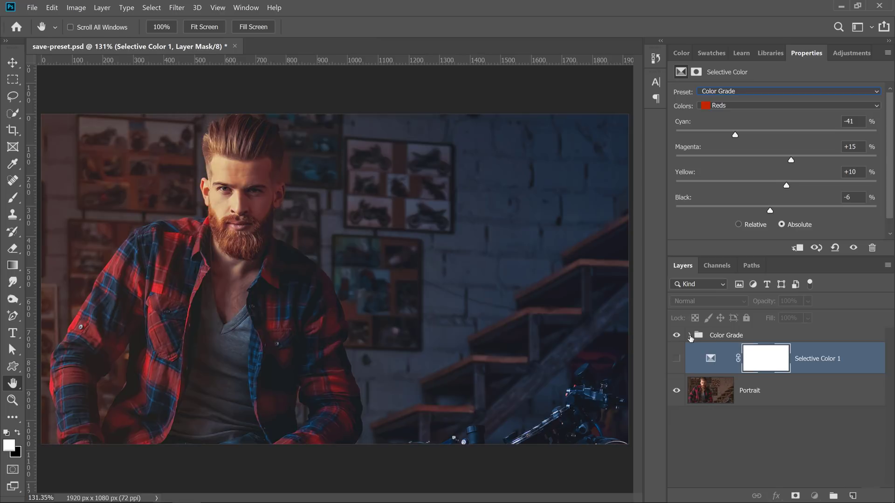
pyautogui.click(689, 336)
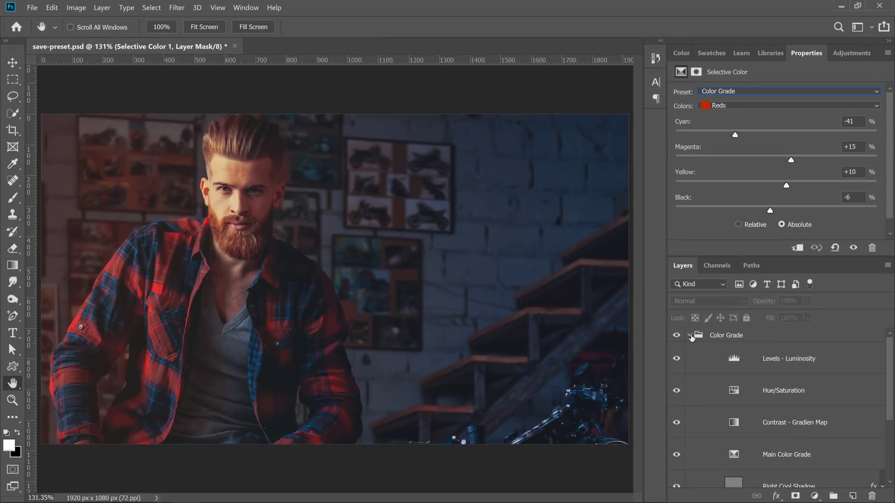
pyautogui.click(690, 336)
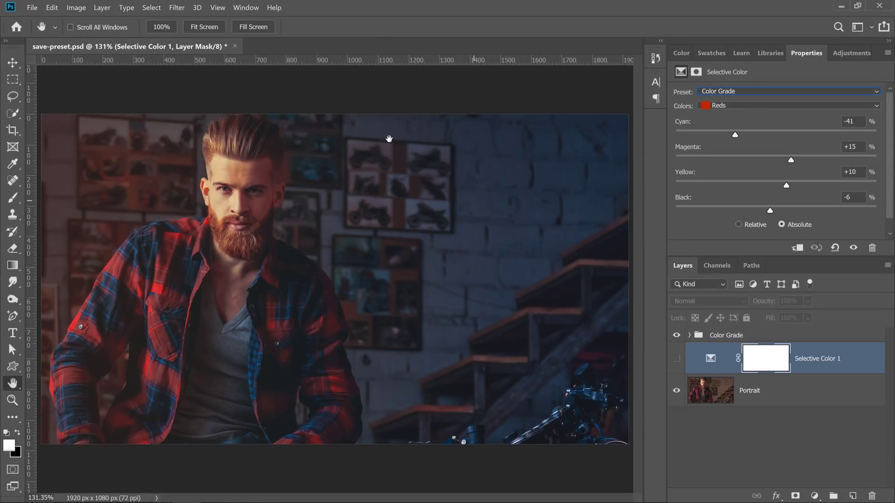
# - From the Libraries panel, create a new library named 'Color Grades'
pyautogui.click(246, 8)
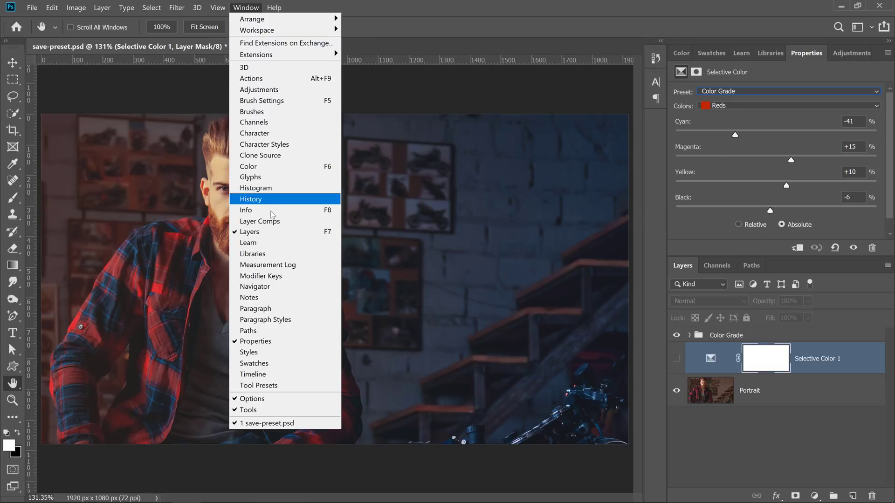
pyautogui.click(273, 254)
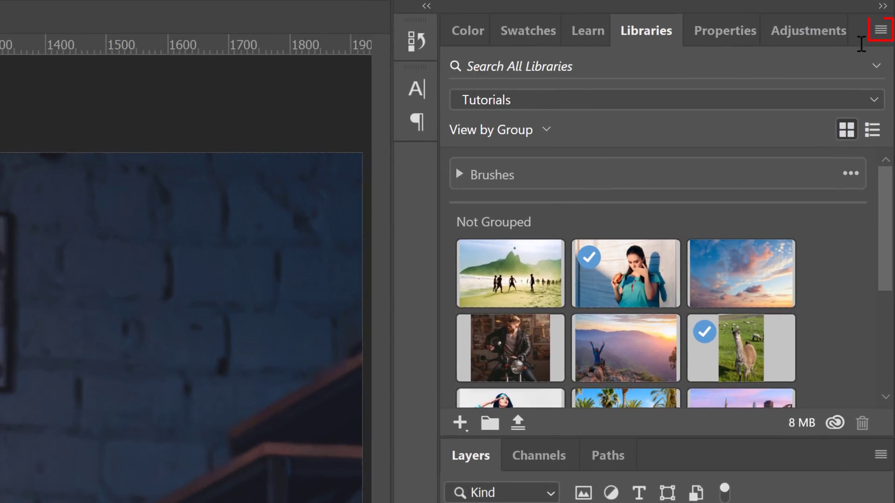
pyautogui.click(879, 30)
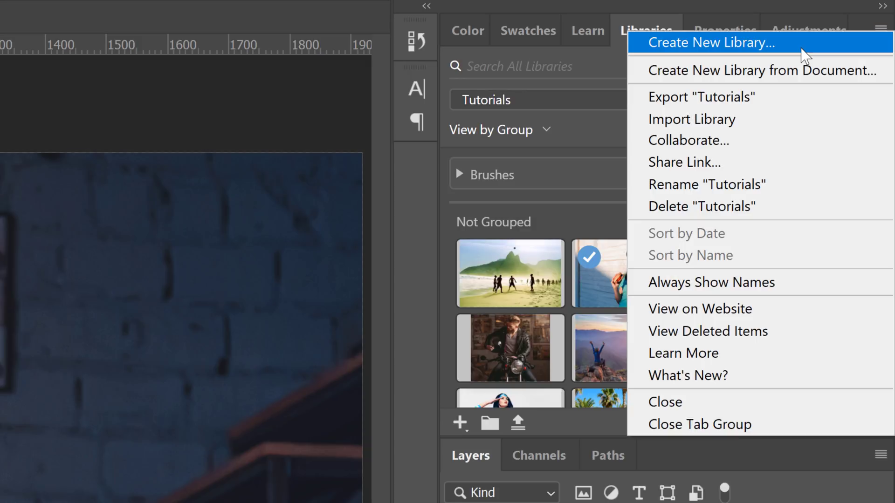
pyautogui.click(801, 49)
pyautogui.click(616, 172)
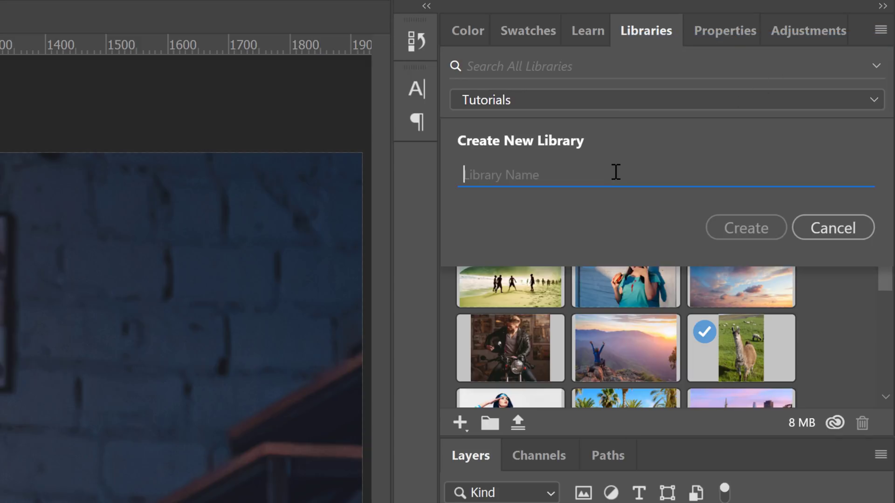
pyautogui.write('Color Grades')
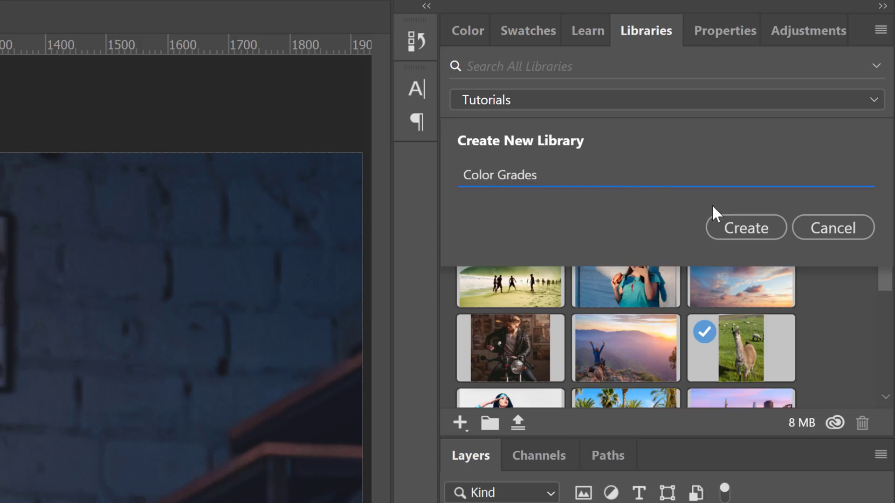
pyautogui.click(737, 228)
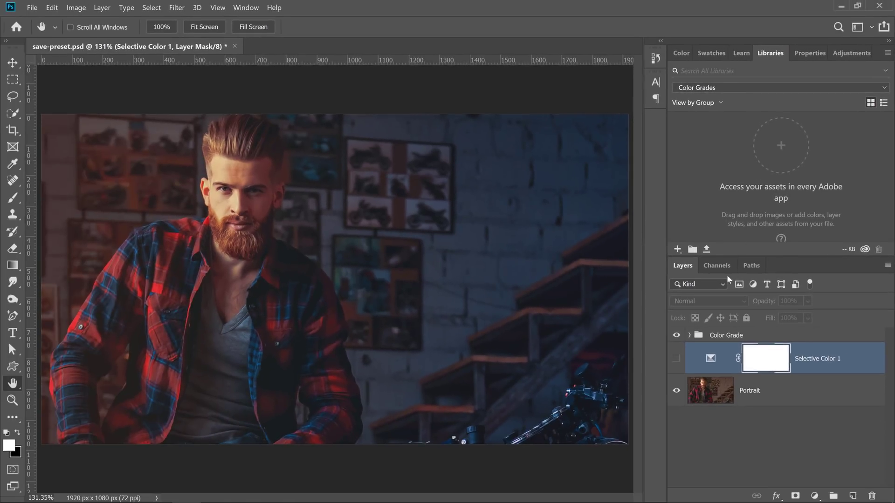
# - Drag the Color Grade group into the Color Grades library, then hide the group
pyautogui.click(700, 340)
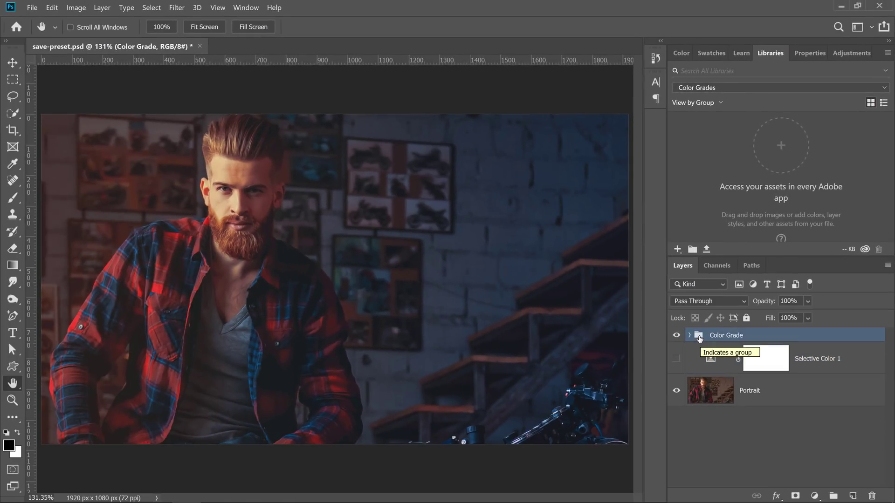
pyautogui.moveTo(700, 339); pyautogui.dragTo(739, 182)
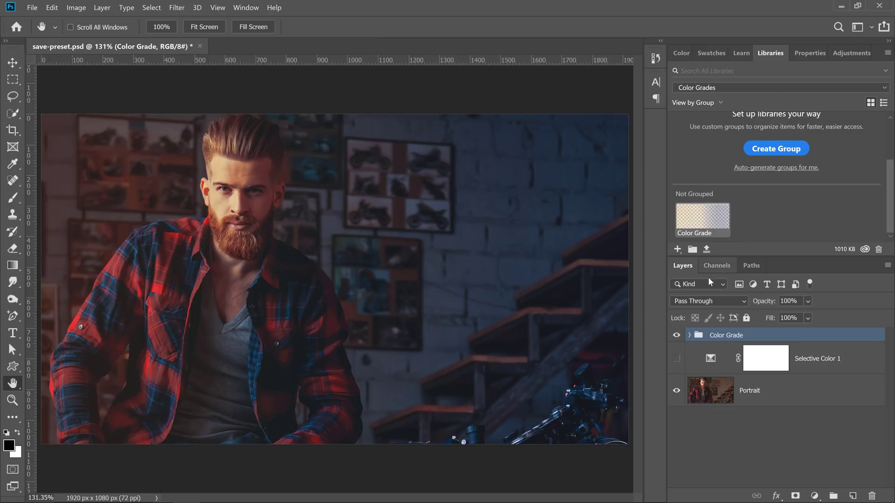
pyautogui.click(676, 336)
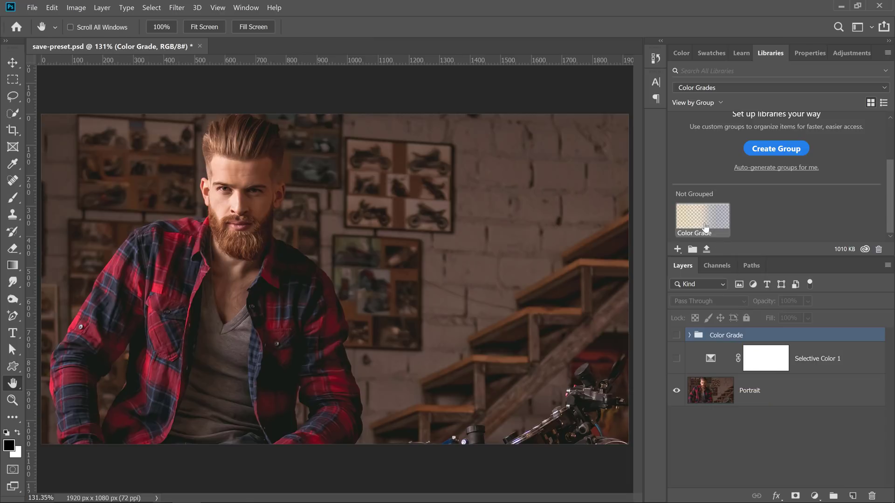
# - Place the library's Color Grade asset above Portrait as a linked layer and commit it
pyautogui.moveTo(695, 223); pyautogui.dragTo(717, 376)
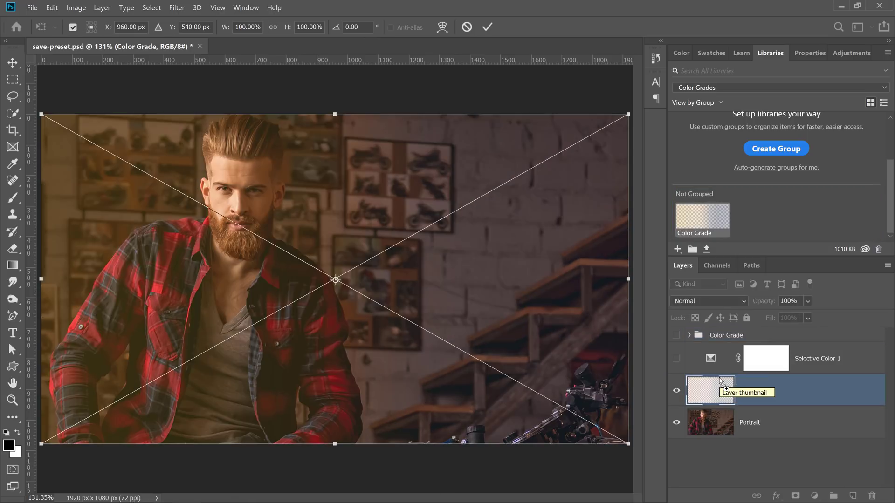
pyautogui.press('Return')
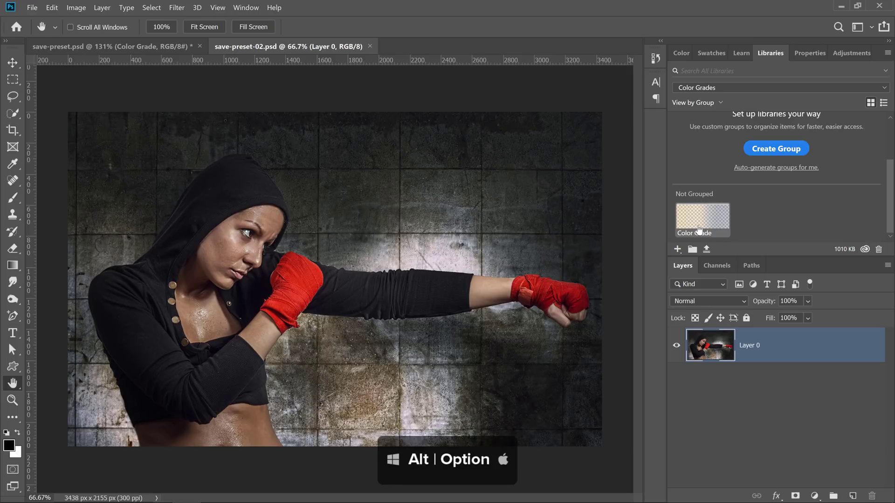
# - Alt-drag Color Grade into the boxer photo as editable layers and open its Hue/Saturation settings
pyautogui.moveTo(699, 225); pyautogui.dragTo(736, 330)
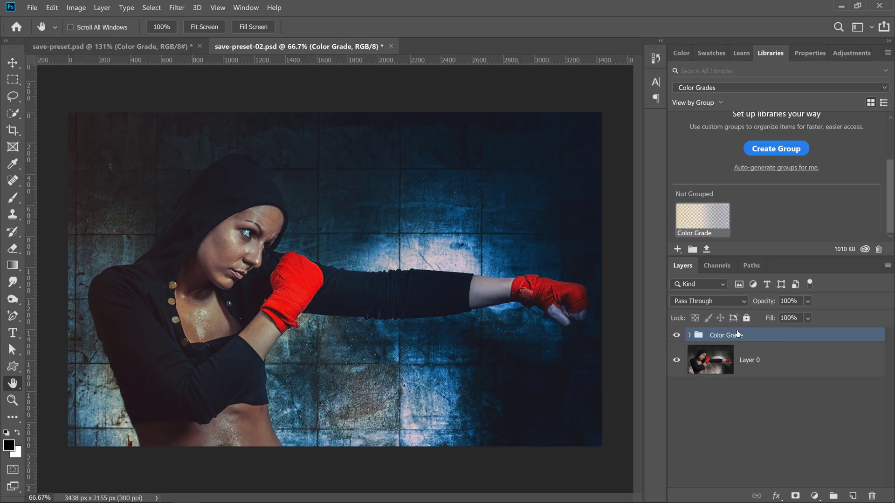
pyautogui.click(689, 335)
pyautogui.scroll(-2, 707, 377)
pyautogui.scroll(-3, 708, 378)
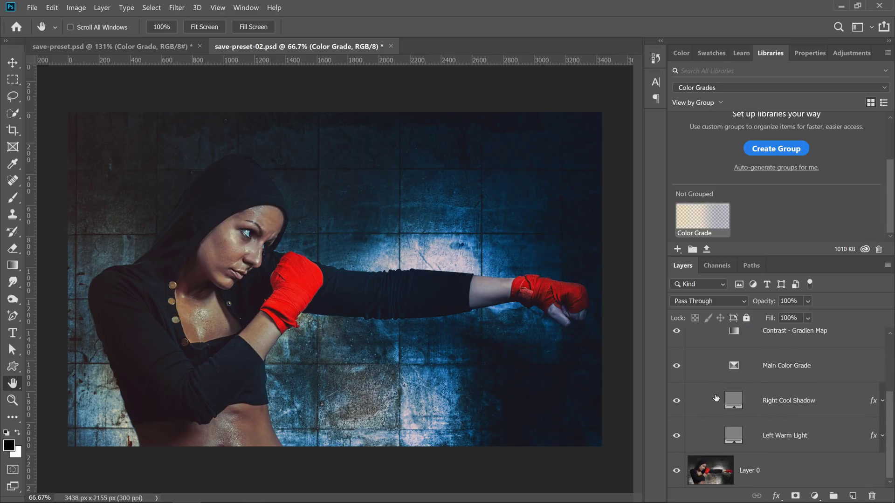
pyautogui.scroll(3, 727, 382)
pyautogui.doubleClick(733, 386)
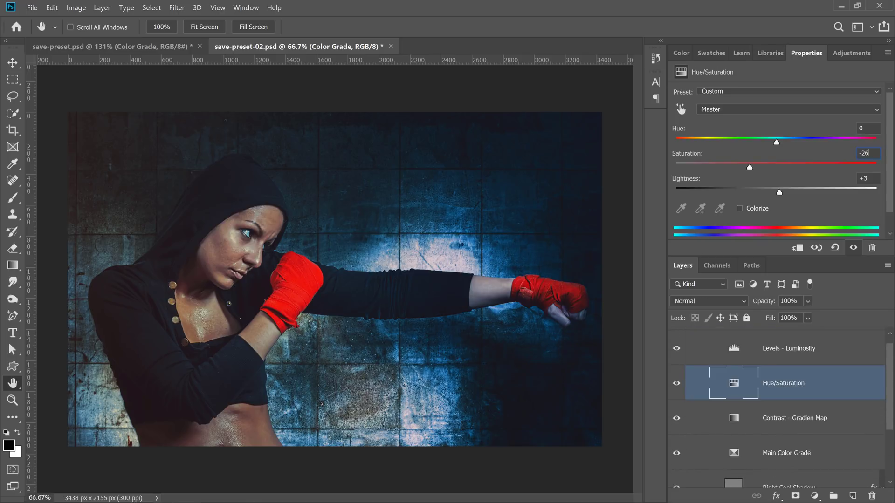